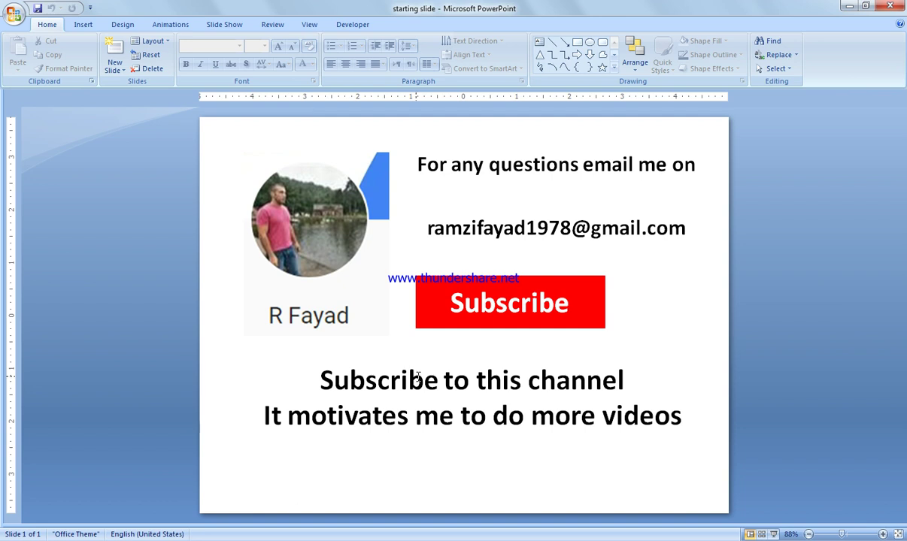
Step: Minimize the PowerPoint starting-slide presentation so the Windows desktop shows
click(850, 6)
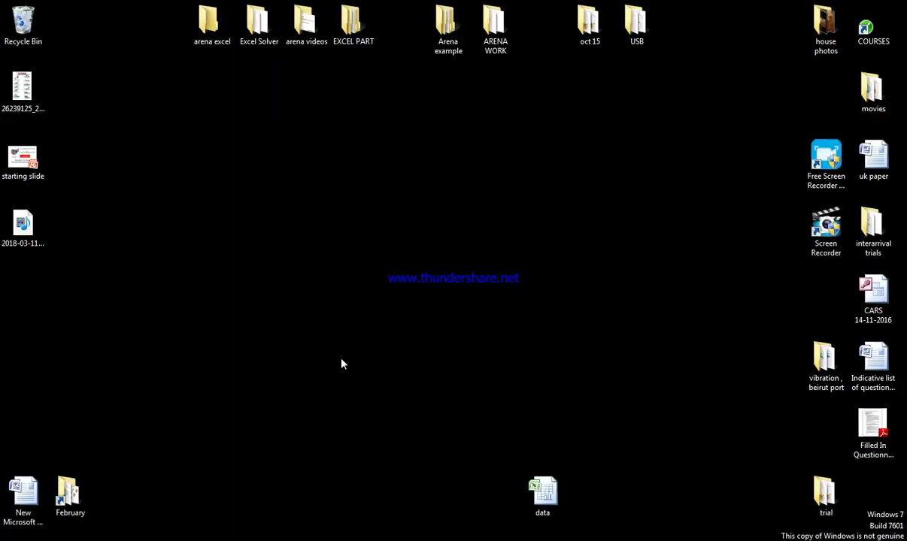
Step: Bring up the Excel data workbook and shift the network graph picture slightly left
key(alt+Tab)
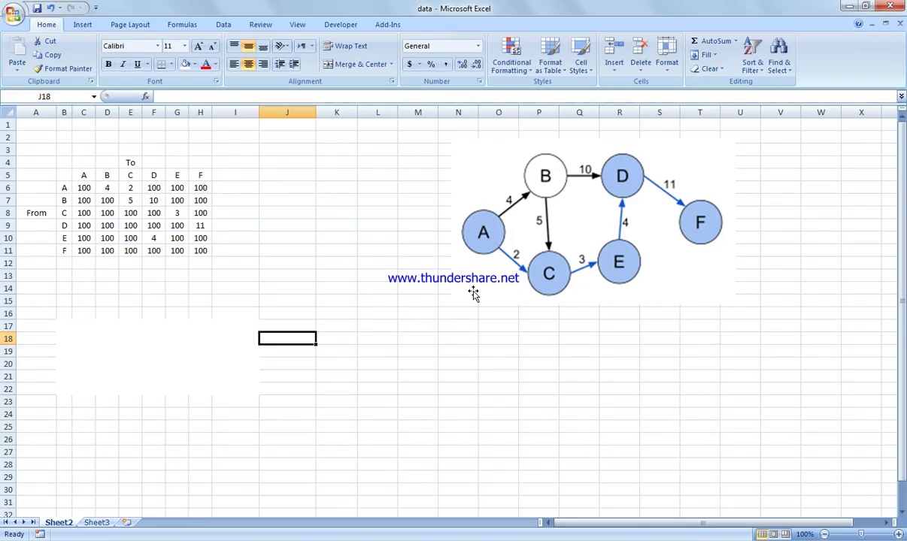
drag(587, 223, 539, 226)
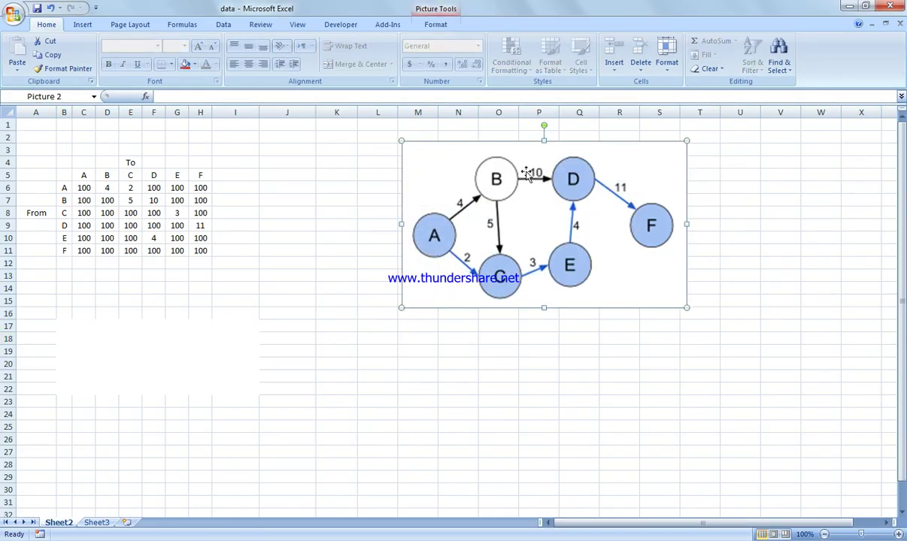
click(471, 405)
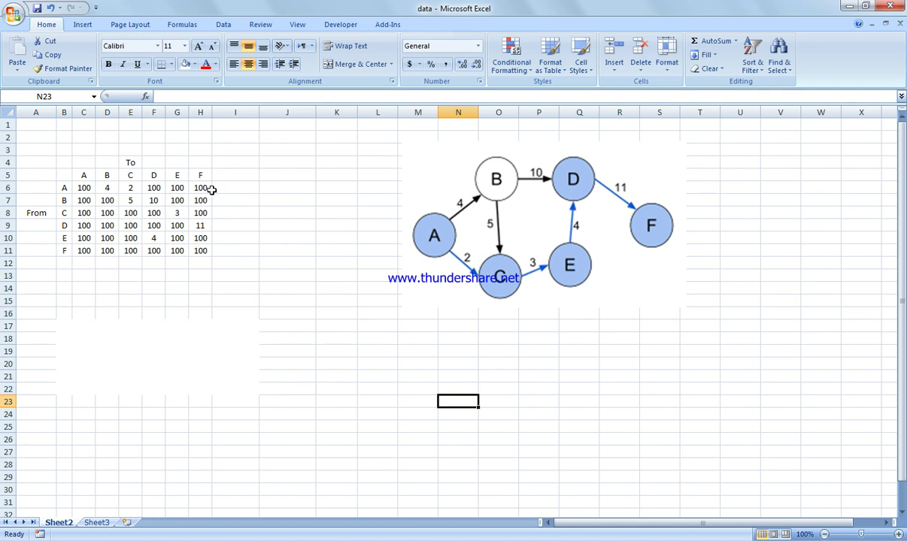
Step: Copy the A–F distance table B5:H11 and paste it starting at B17
click(213, 264)
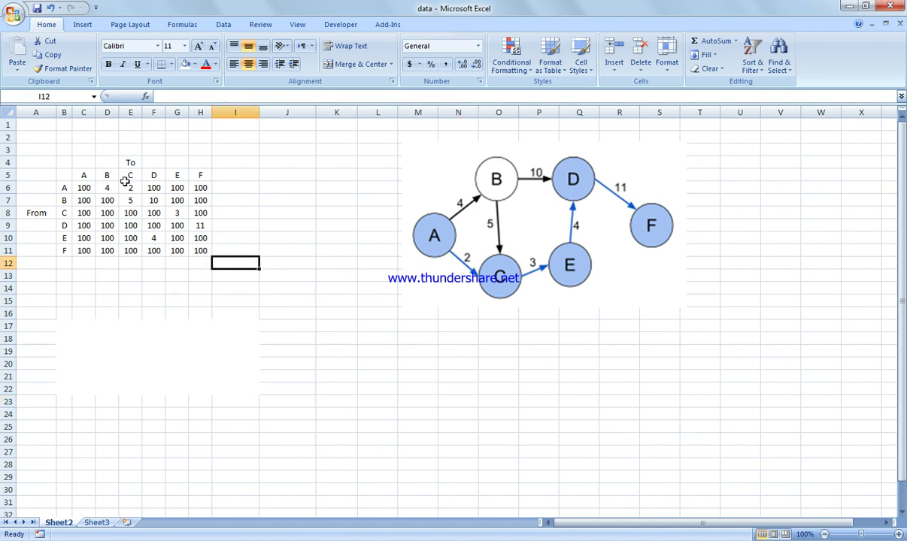
drag(63, 176, 200, 251)
right_click(202, 251)
click(239, 274)
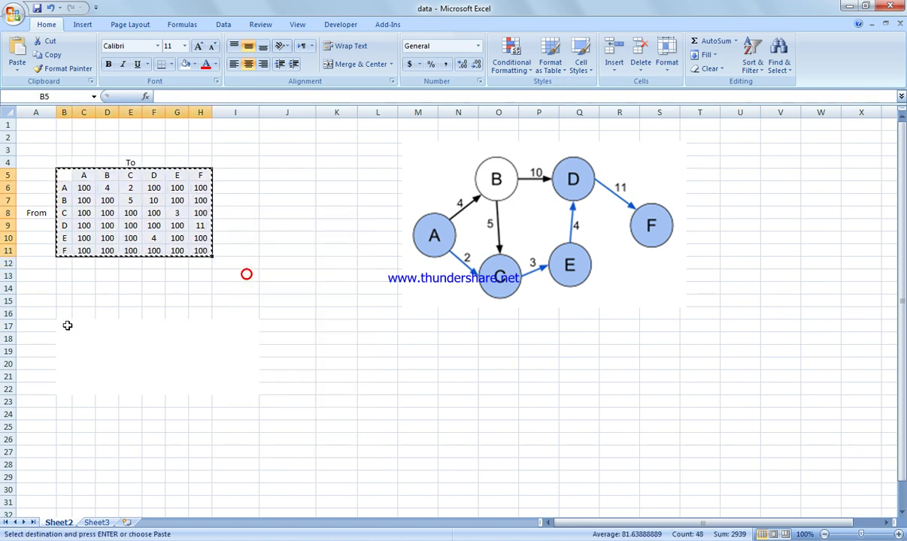
right_click(67, 324)
click(95, 361)
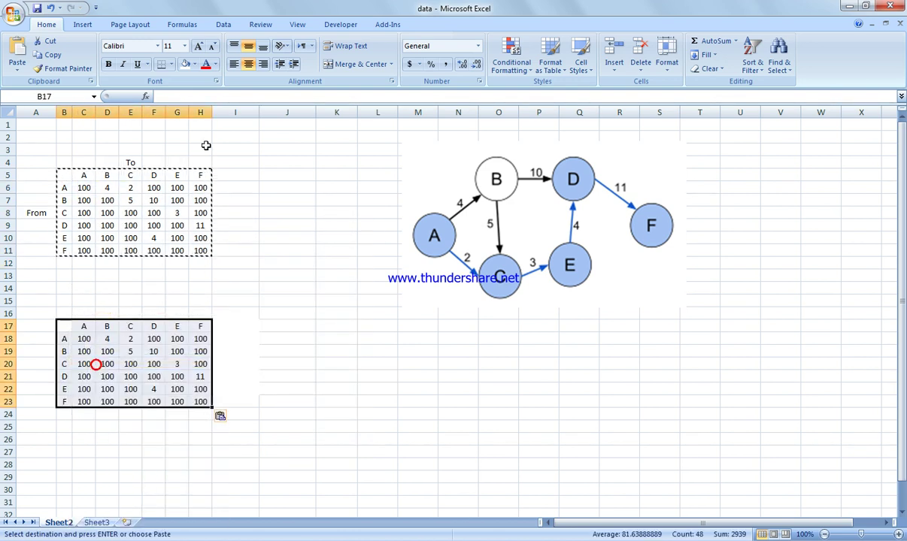
Step: Fill the pasted grid yellow and clear its distance values in C18:H23
click(194, 64)
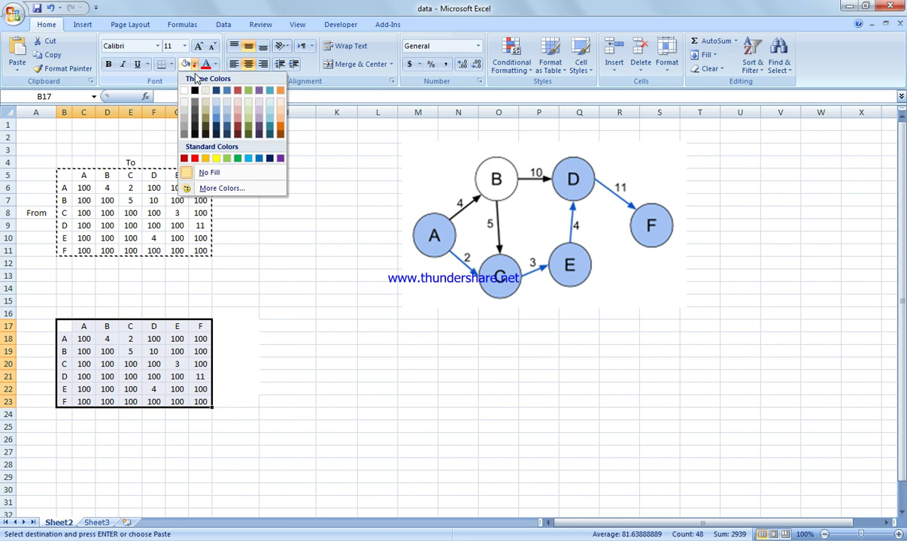
click(216, 159)
click(98, 327)
drag(87, 338, 195, 399)
key(Delete)
click(233, 338)
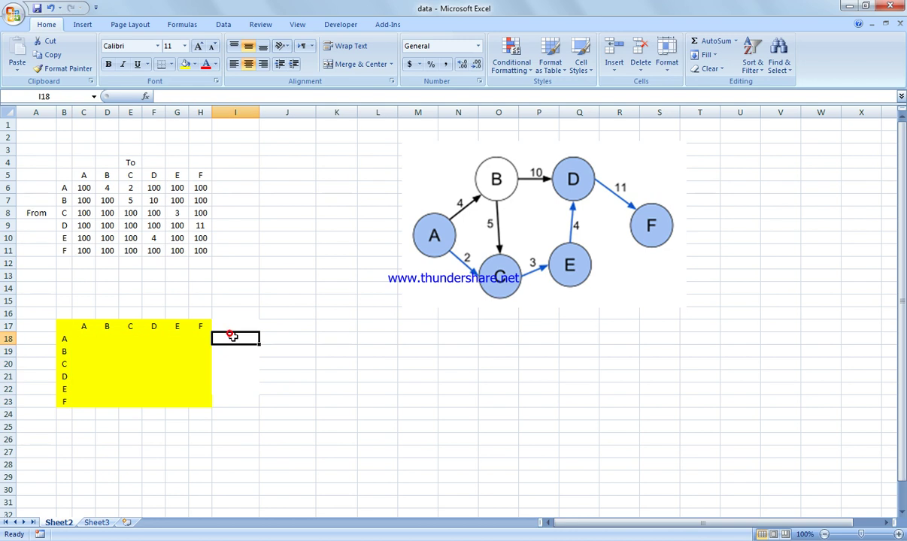
Step: Add AutoSum row totals of C18:H18 in I18, filled down to I23
click(711, 41)
drag(80, 339, 194, 340)
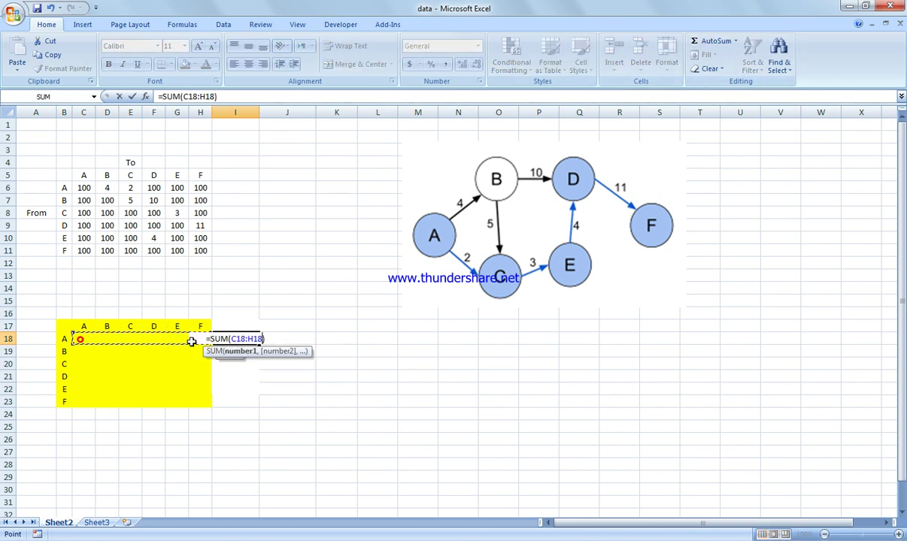
key(Return)
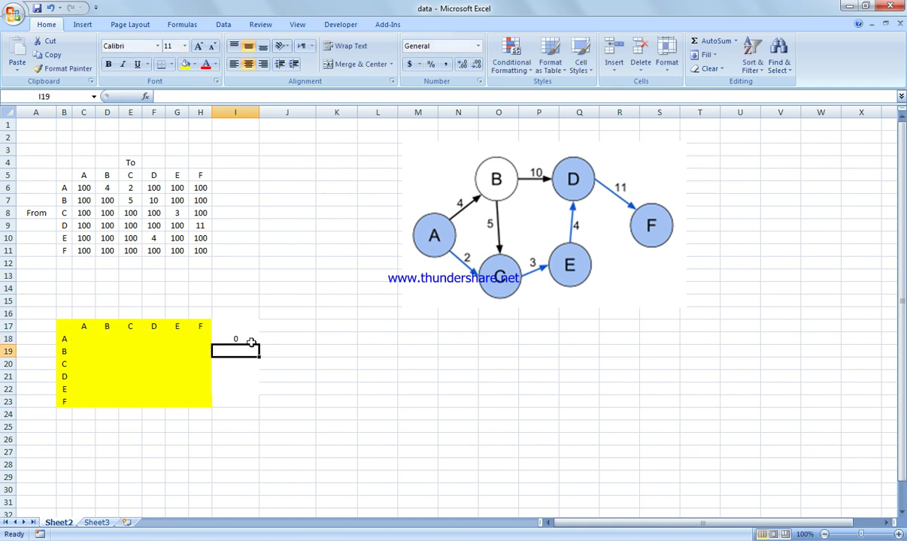
click(251, 343)
drag(258, 345, 264, 417)
click(289, 375)
click(239, 351)
click(240, 364)
click(240, 377)
click(239, 388)
click(239, 401)
Step: Add AutoSum column totals of C18:C23 in C24, filled across to H24
click(80, 410)
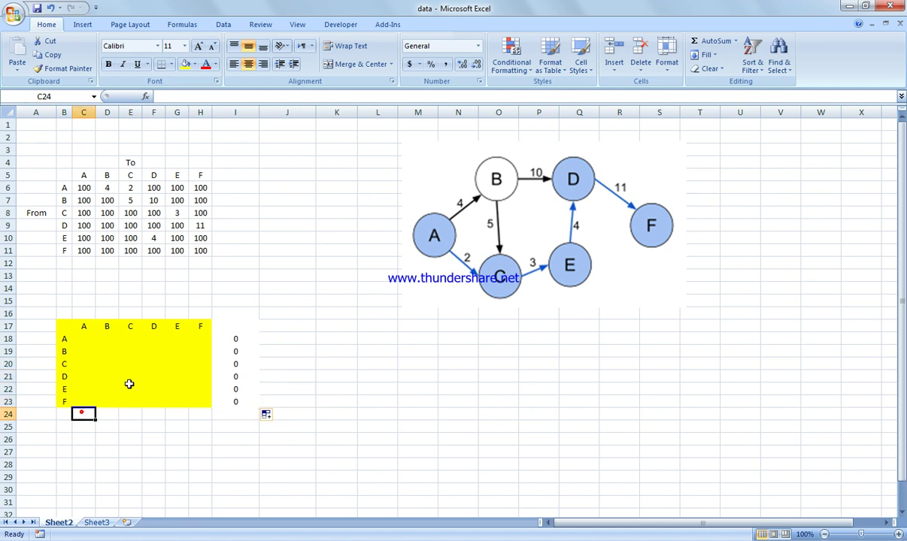
click(707, 42)
drag(84, 339, 200, 423)
key(Return)
click(85, 414)
click(200, 415)
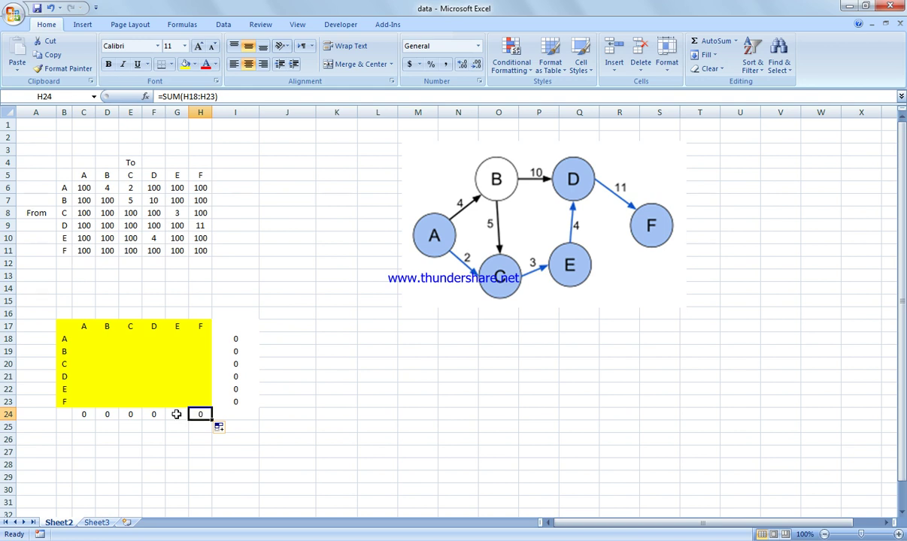
click(176, 414)
click(135, 449)
click(270, 338)
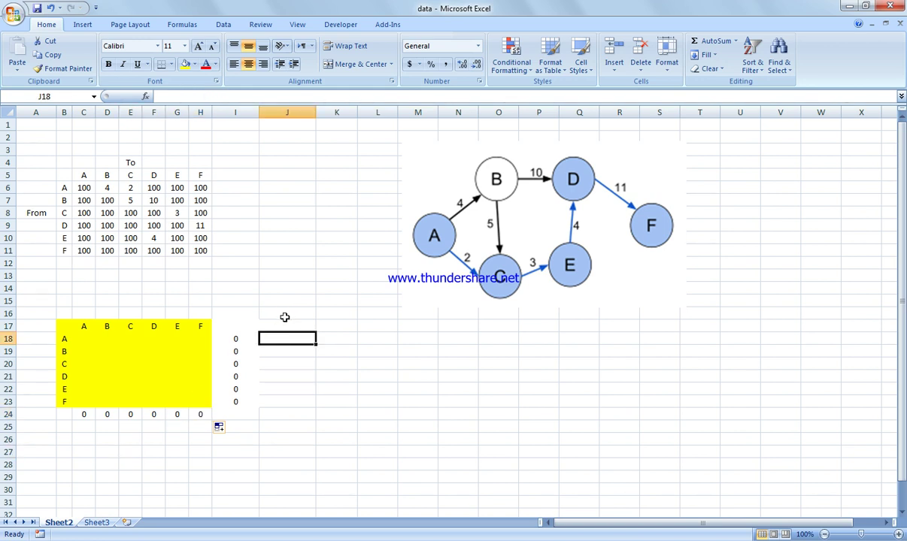
Step: Enter the heading 'TOTAL OUT' and move it to cell I17
click(285, 314)
click(286, 324)
text(TOTAL ou)
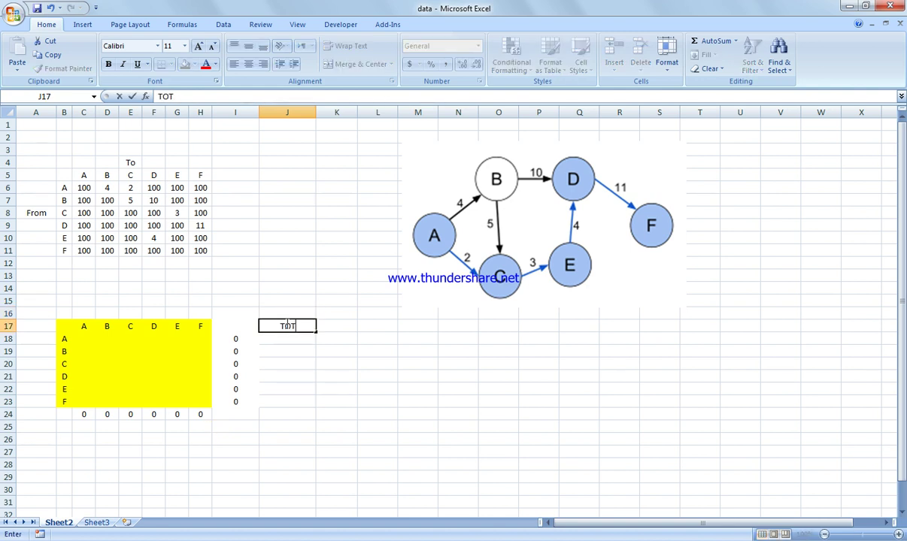
key(BackSpace)
key(BackSpace)
text(OUT)
click(287, 355)
click(298, 330)
drag(263, 351, 235, 413)
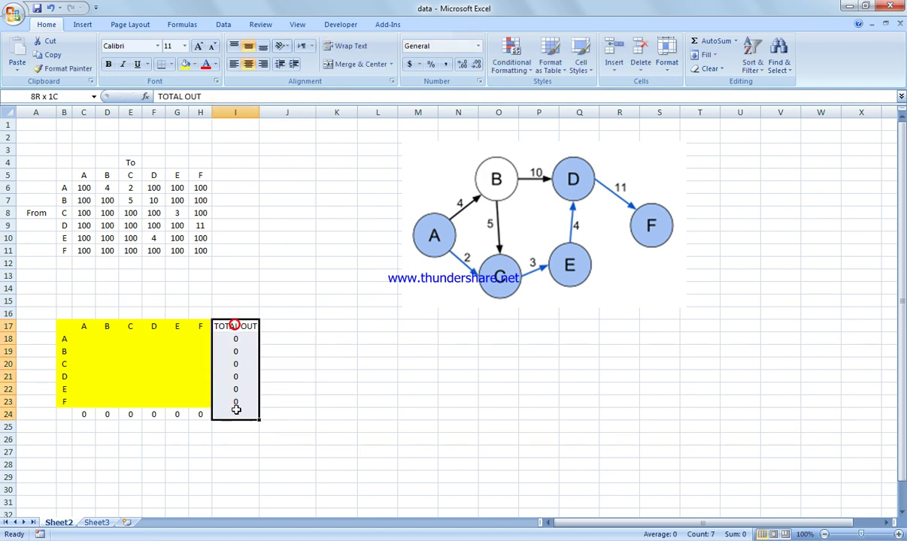
Step: Shade the TOTAL OUT column I17:I24 and the totals row B24:H24 blue
click(194, 64)
click(252, 161)
click(282, 290)
drag(202, 414, 71, 414)
click(185, 64)
click(369, 301)
Step: Label A24 'Total out', J17 'LHS', and type 'OUT - IN' into J16
click(47, 416)
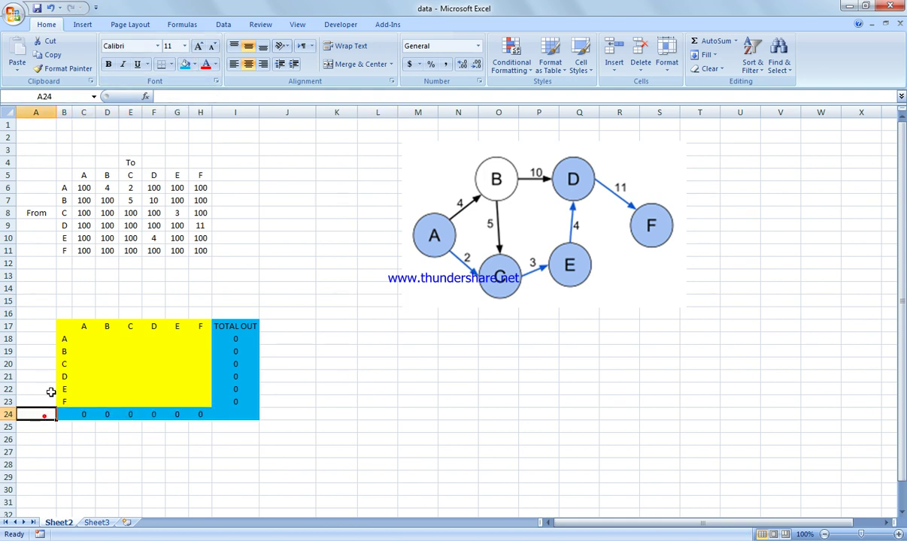
text(Total out)
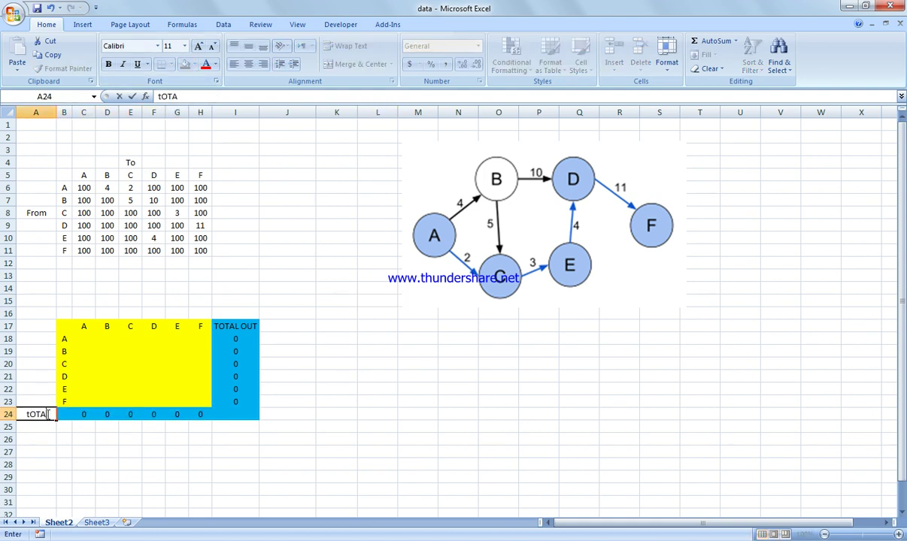
click(318, 387)
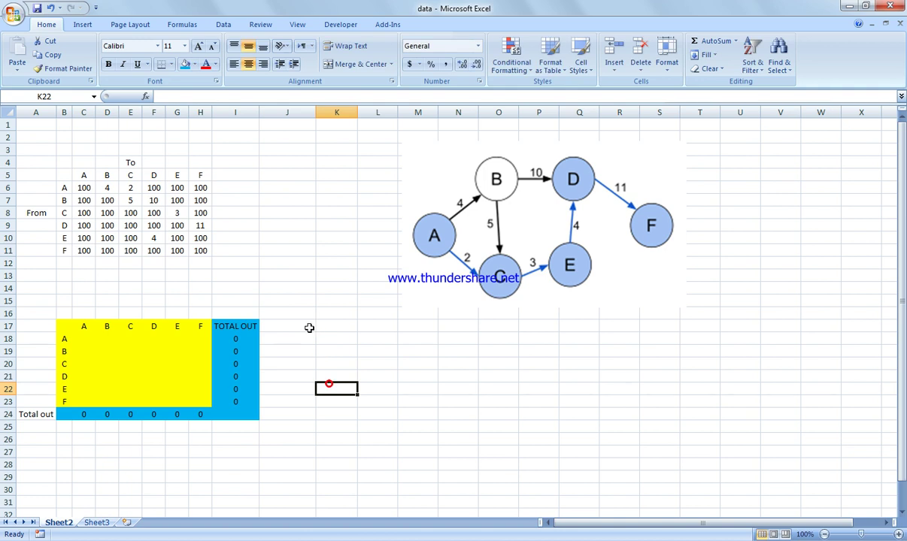
click(306, 327)
text(I)
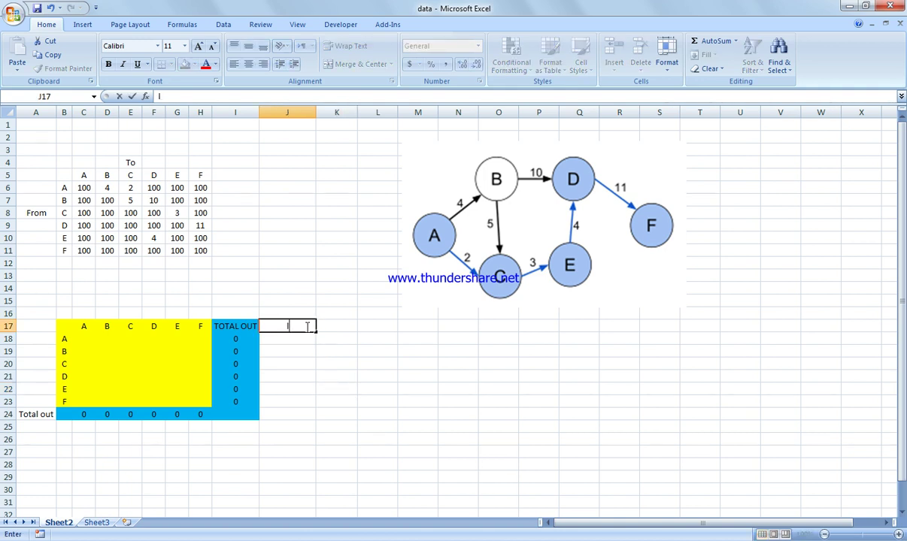
text(HS)
key(Up)
text(OUT - IN)
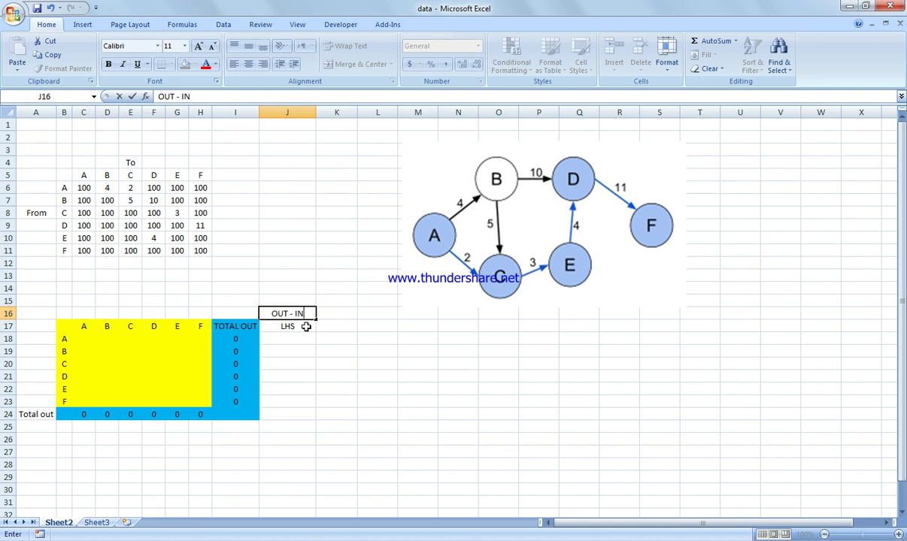
Step: Enter balance formulas =I18-C24, =I19-D24 and =I20-E24 for nodes A to C
click(296, 367)
click(286, 339)
text(=)
click(236, 339)
text(-)
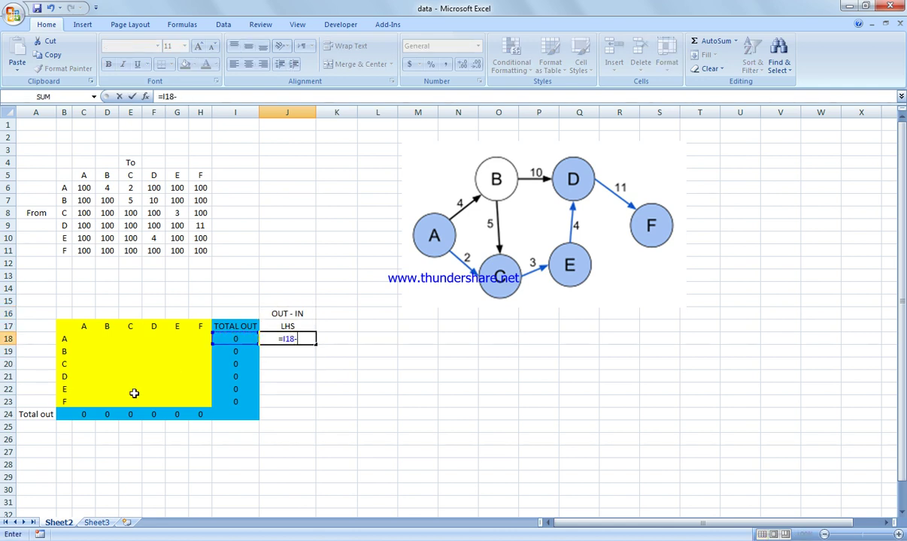
click(80, 415)
key(Return)
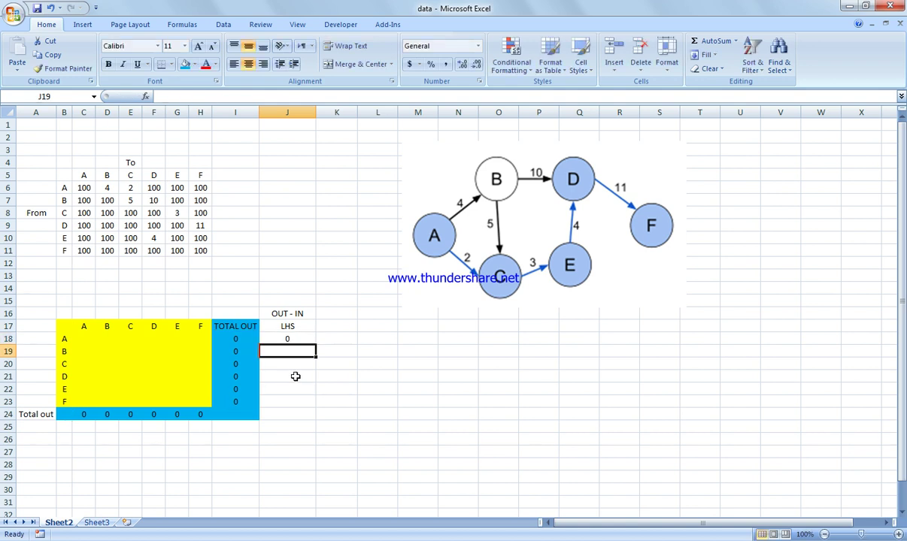
text(=)
click(233, 349)
text(-)
click(104, 414)
key(Return)
text(=)
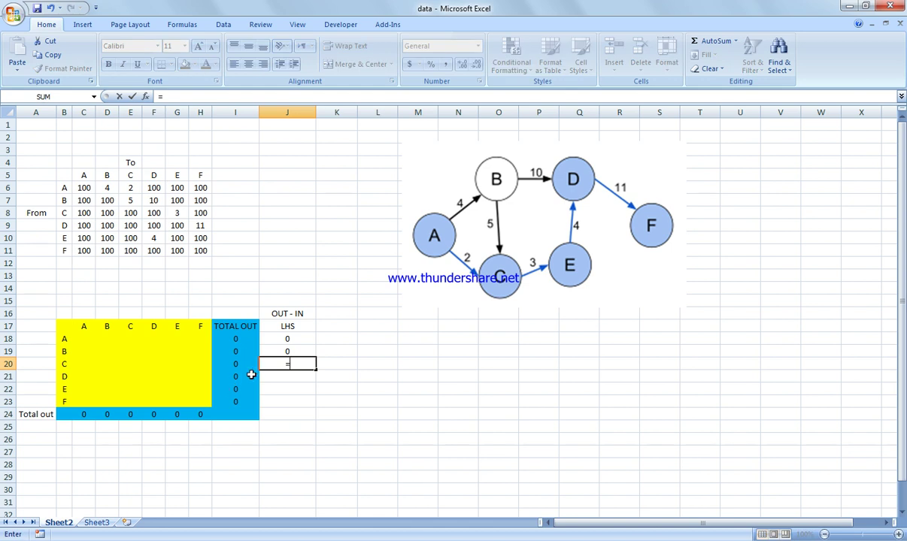
click(243, 364)
text(-)
click(129, 415)
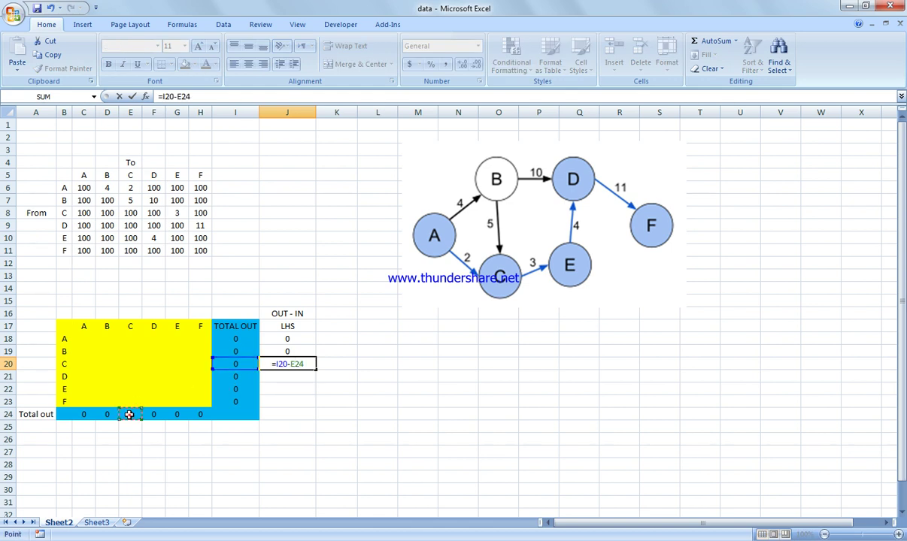
key(Return)
Step: Enter balance formulas =I21-F24, =I22-G24 and =I23-H24 for nodes D to F
text(=)
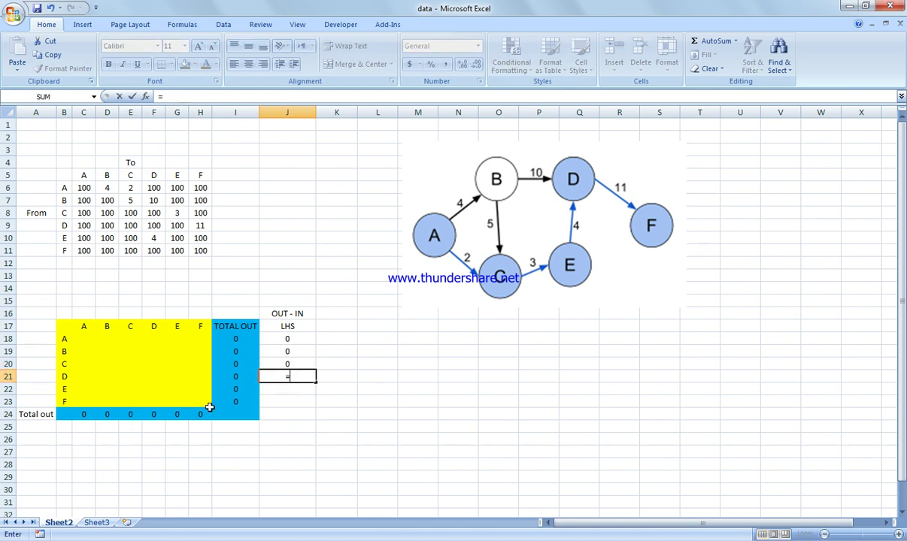
click(239, 374)
text(-)
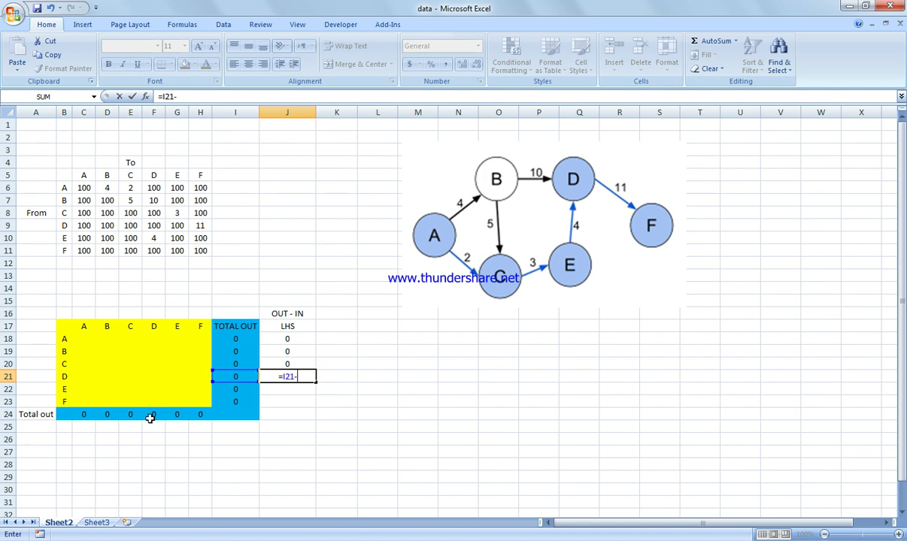
click(150, 416)
key(Return)
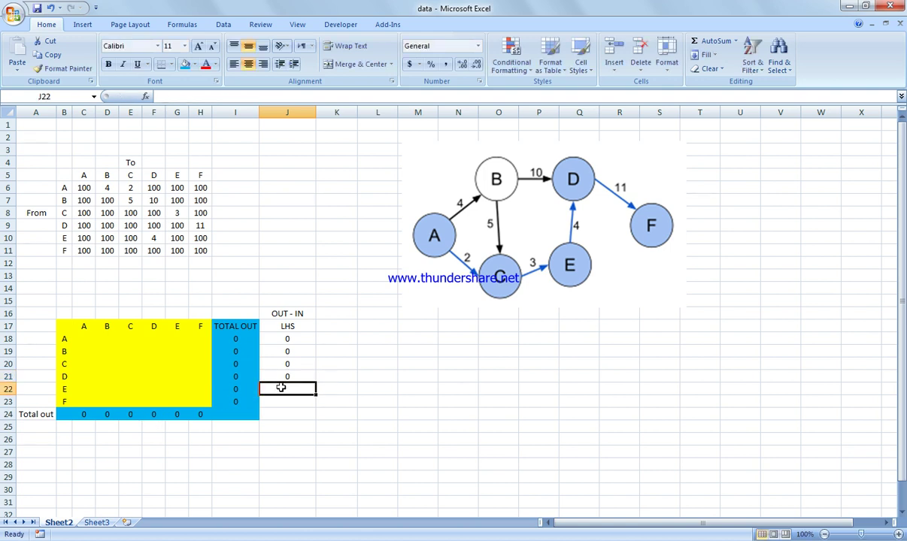
text(=)
click(237, 389)
text(-)
click(181, 414)
key(Return)
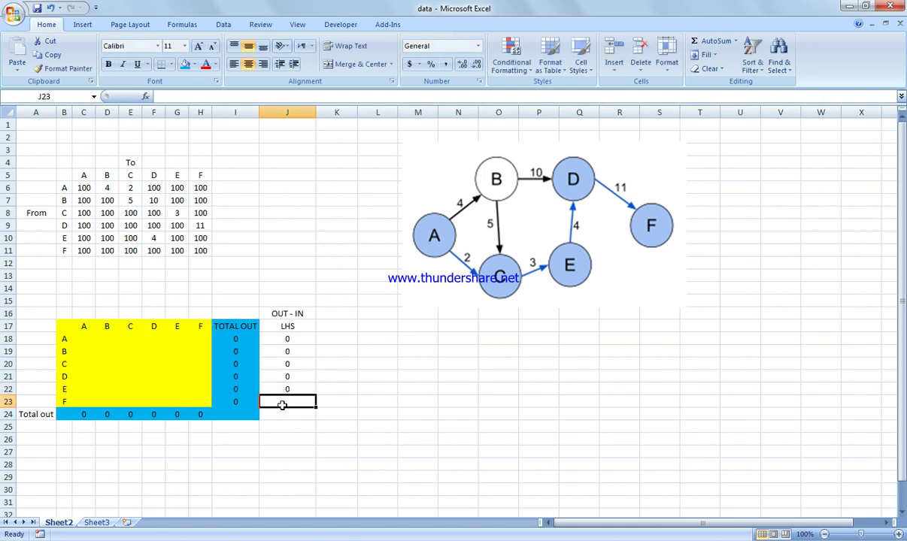
text(=)
click(238, 403)
text(-)
click(198, 415)
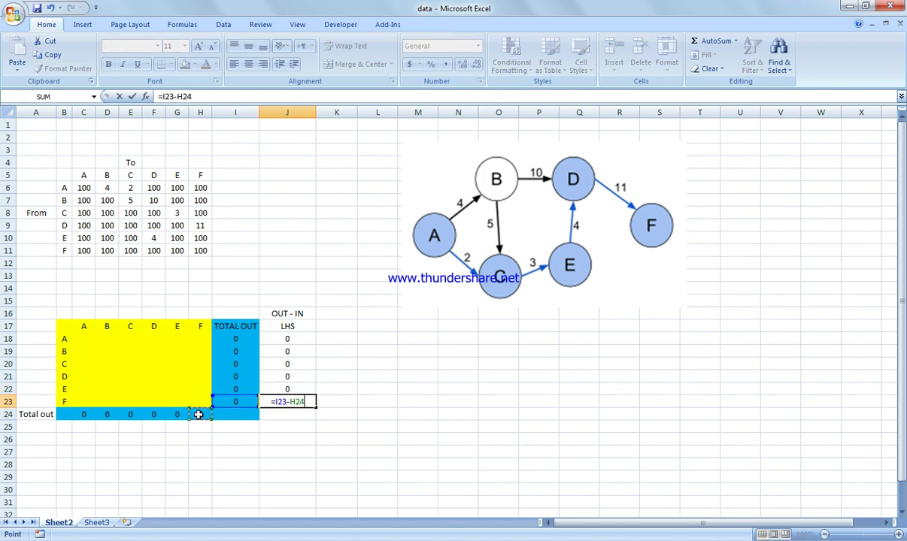
key(Return)
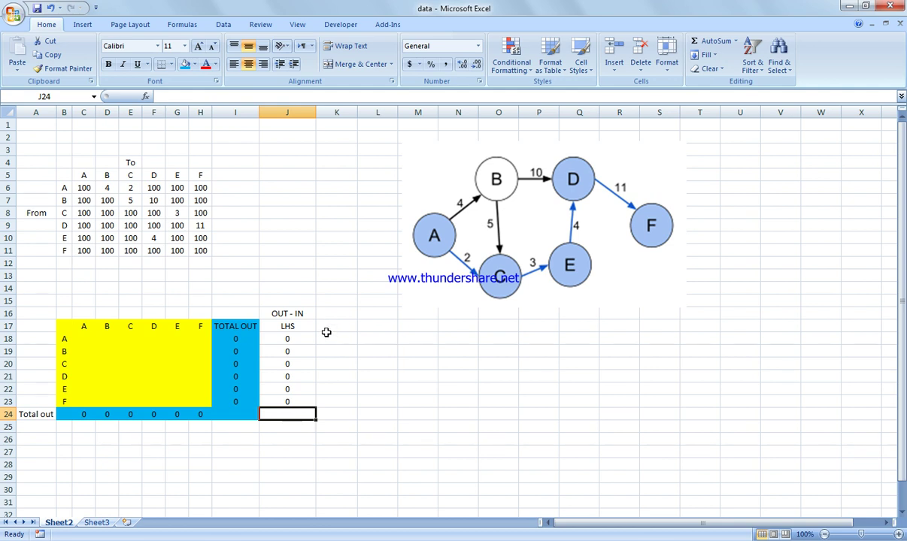
Step: Put an '=' sign in K18 and fill it down to K23
click(334, 339)
text(=)
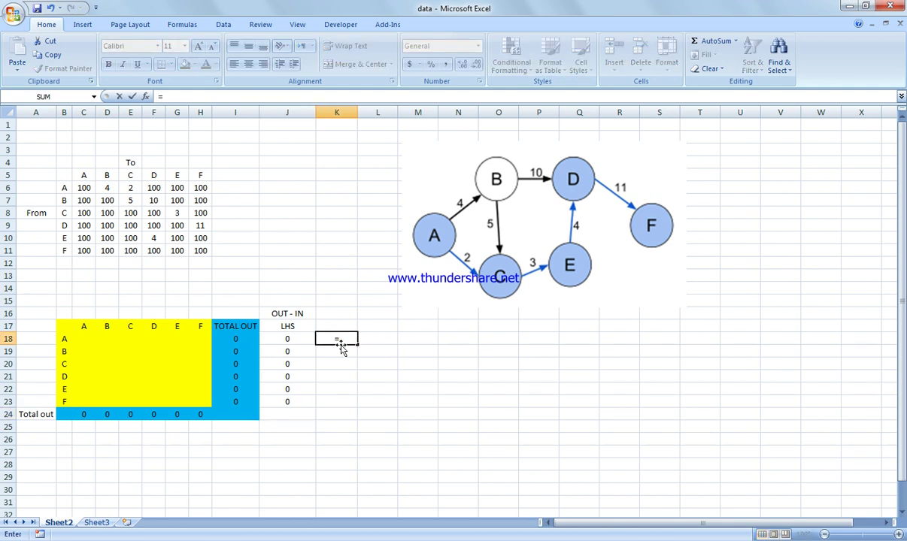
key(Escape)
drag(358, 344, 360, 404)
Step: Enter right-hand values 1, 0, 0, 0, 0, -1 into L18:L23
click(381, 344)
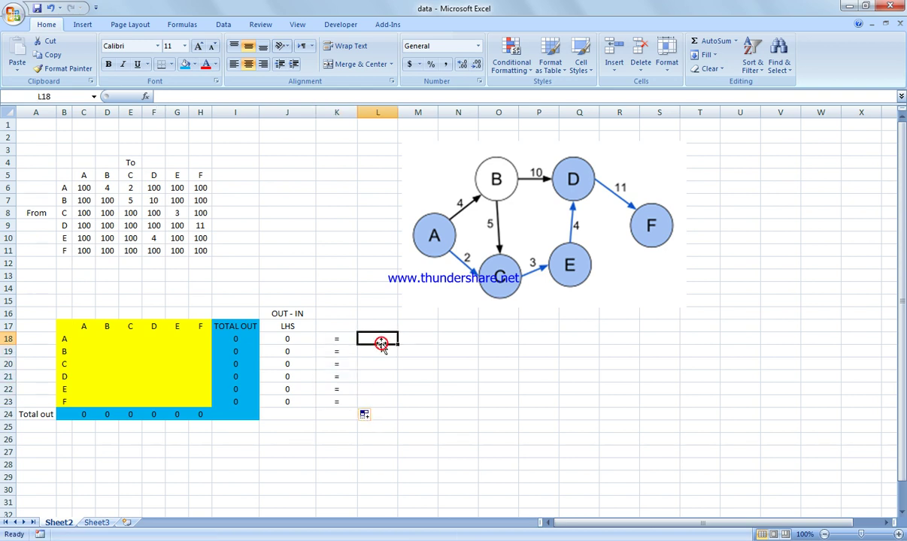
text(1)
key(Return)
text(0)
key(Return)
text(0)
key(Return)
text(0)
key(Return)
text(0)
key(Return)
text(-1)
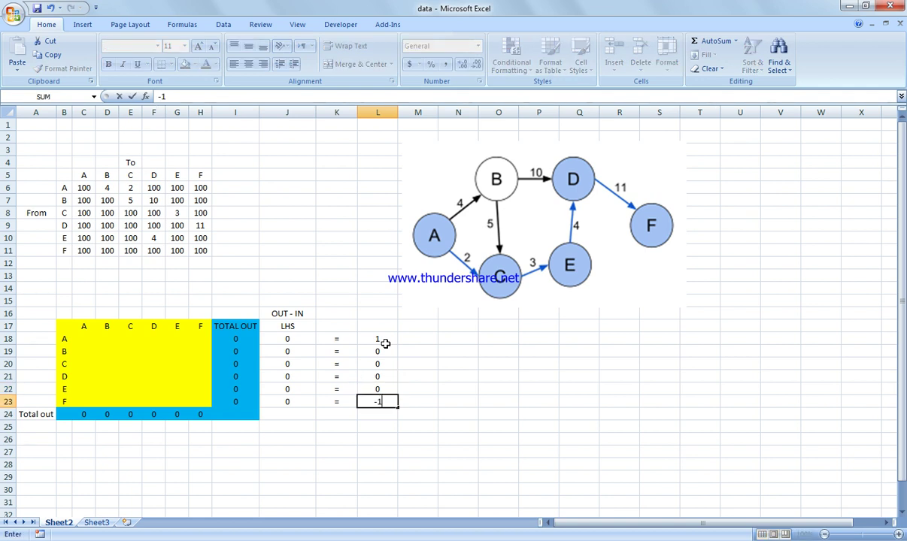
click(442, 442)
click(275, 163)
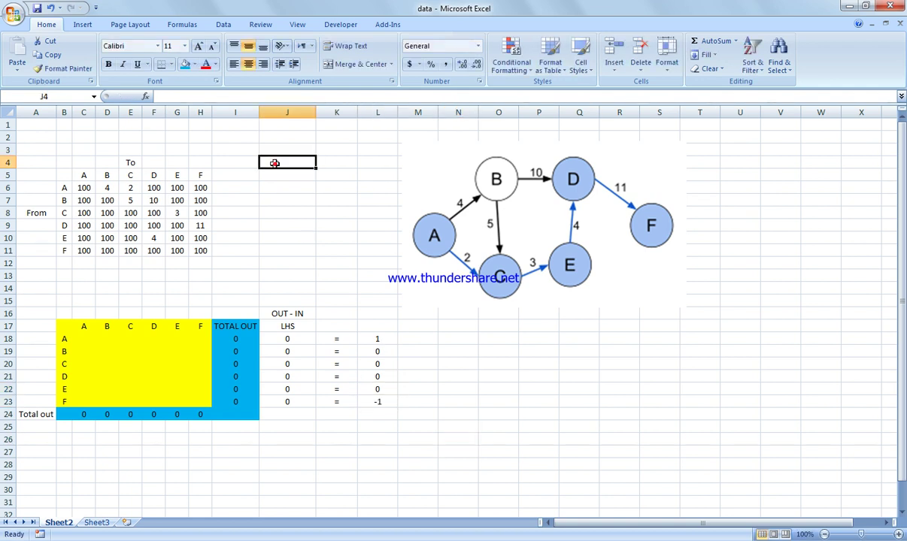
Step: Label J4 'OBJ' and enter =SUMPRODUCT(C6:H11,C18:H23) in K4 as the objective
text(OBJ)
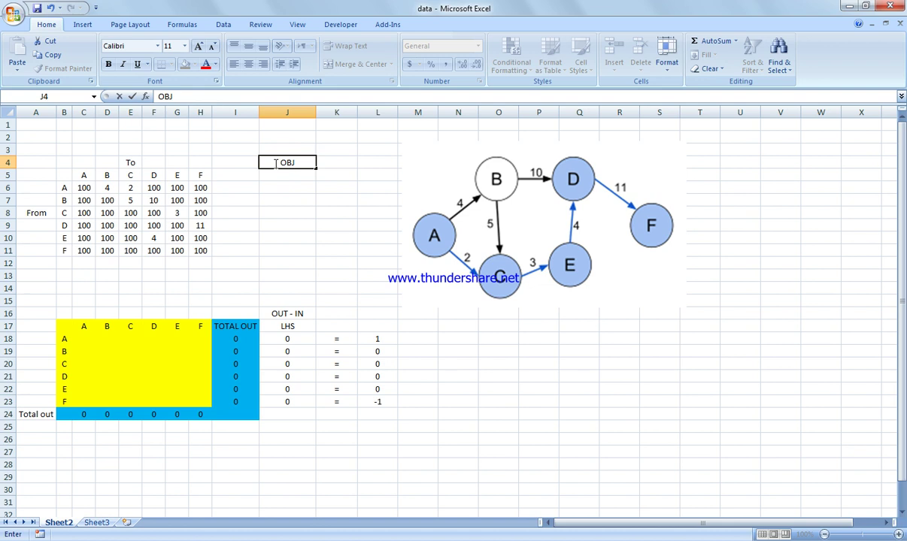
key(Tab)
text(=)
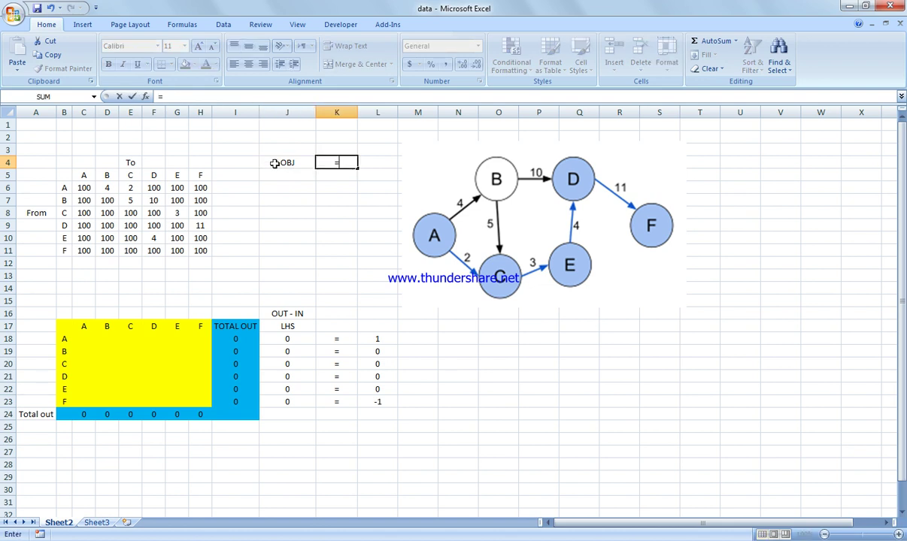
text(SUMPR)
key(BackSpace)
text(PRO)
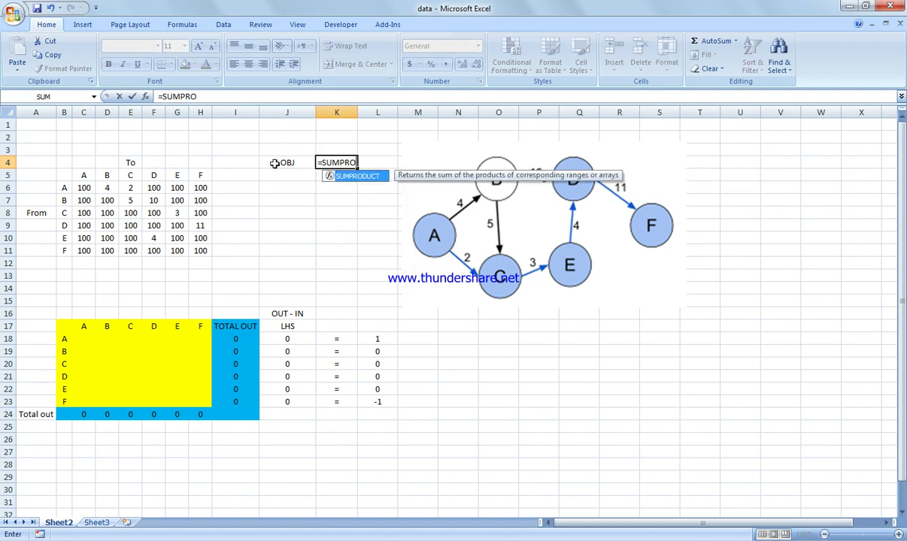
double_click(363, 180)
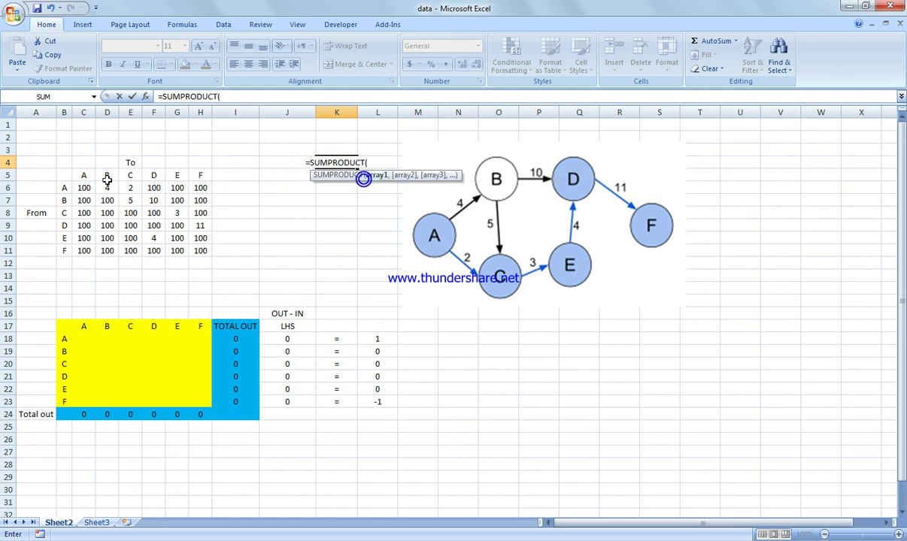
drag(88, 186, 200, 249)
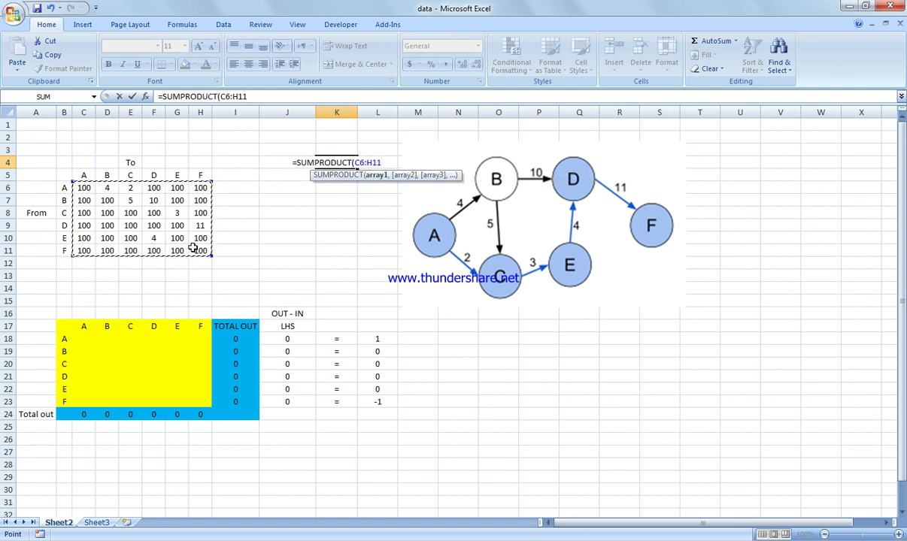
text(,)
drag(81, 337, 199, 395)
key(Return)
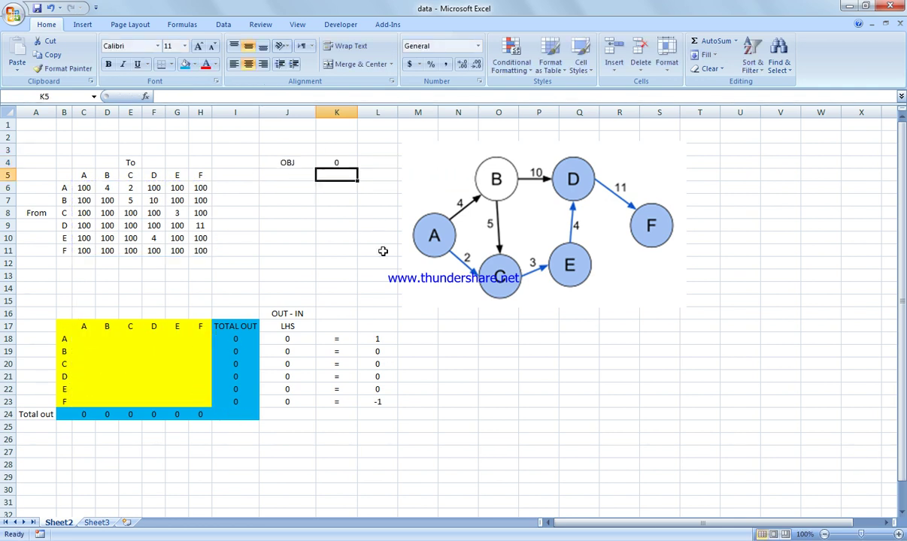
click(383, 251)
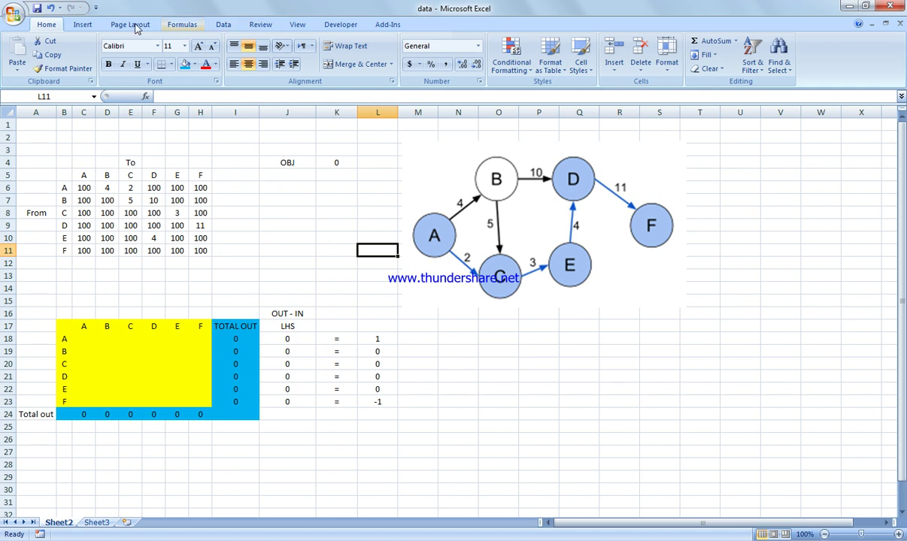
Step: Open Solver with objective $K$4 set to Min and changing cells $C$18:$H$23
click(223, 24)
click(762, 43)
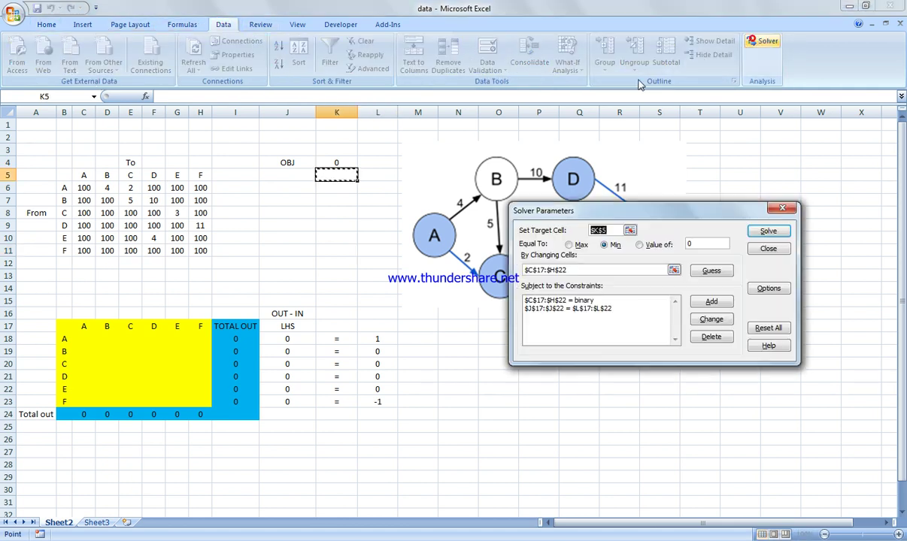
click(597, 221)
click(341, 164)
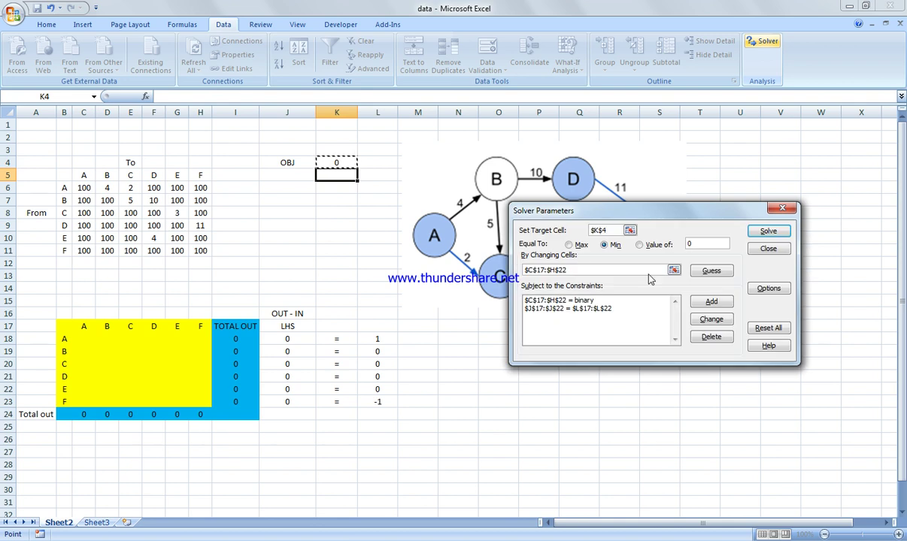
click(704, 275)
click(674, 270)
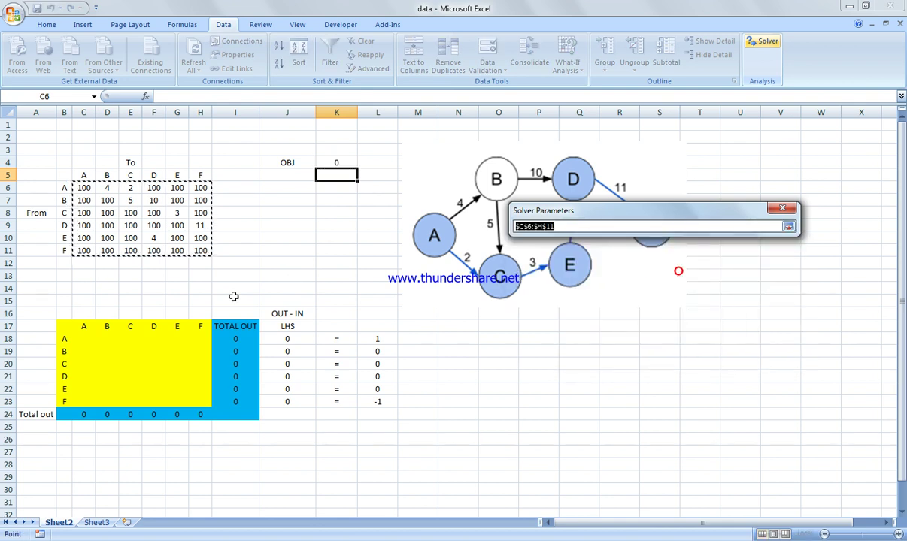
drag(89, 338, 217, 391)
key(Return)
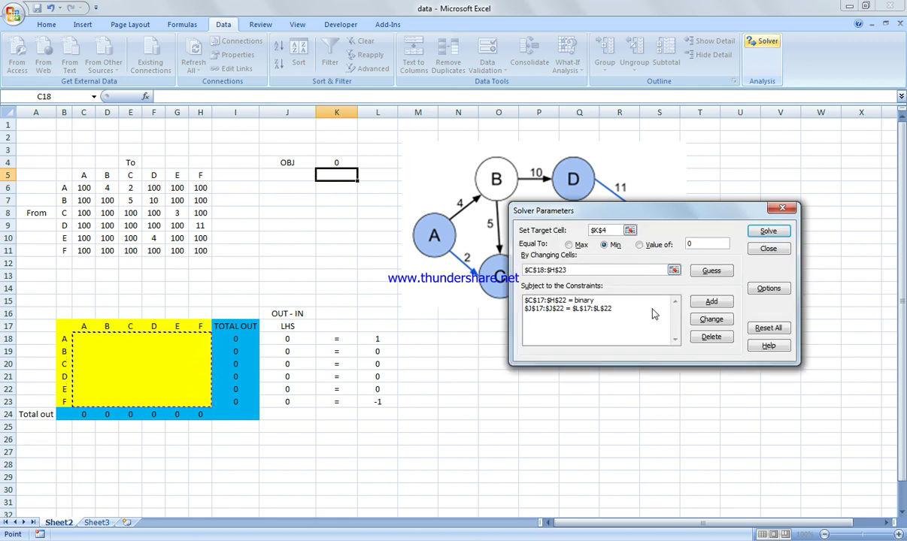
click(698, 306)
Step: Add a Solver constraint making C18:H23 binary
click(624, 285)
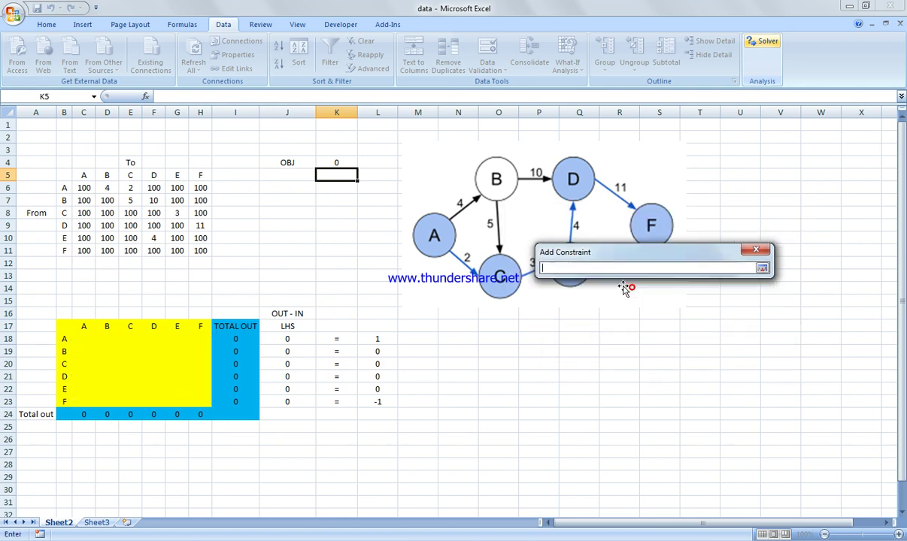
drag(81, 338, 208, 397)
click(762, 269)
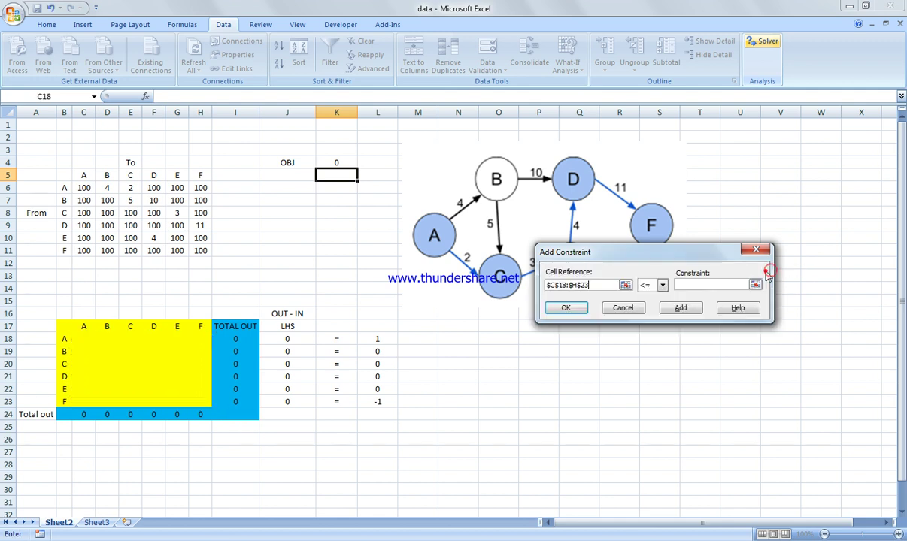
click(661, 285)
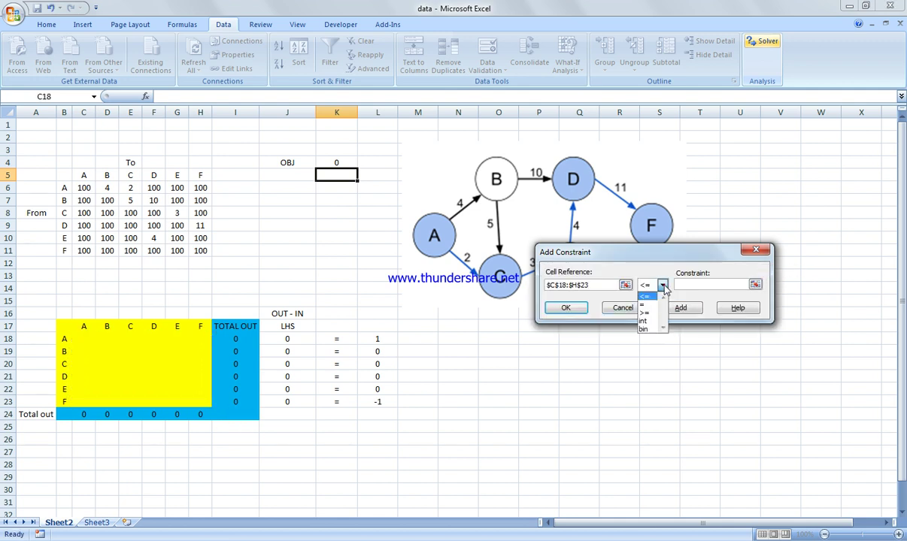
click(645, 328)
click(568, 308)
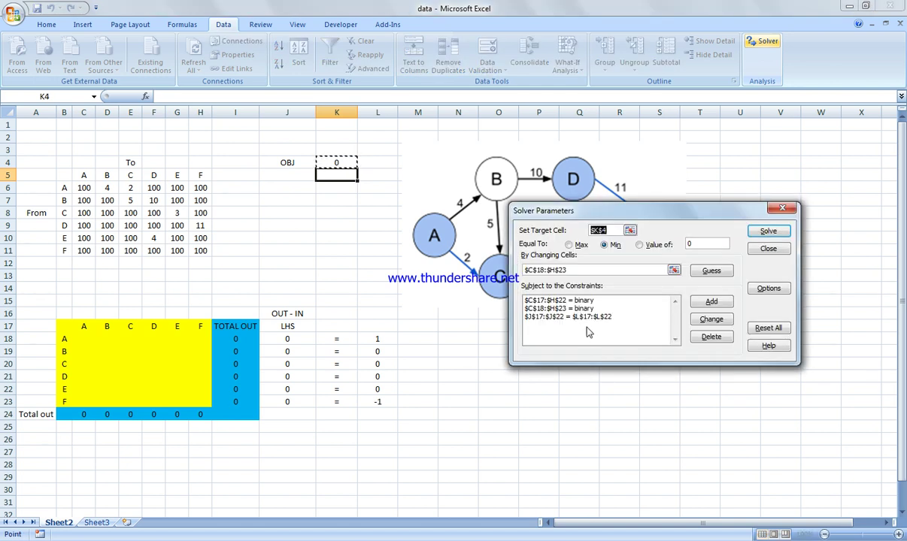
Step: Delete the outdated $C$17:$H$22 binary and $J$17:$J$22 balance constraints
click(581, 301)
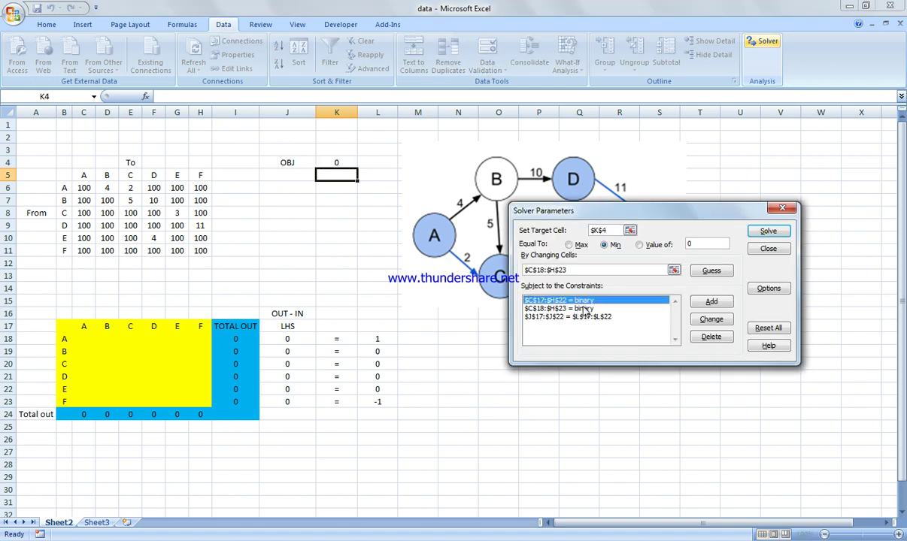
click(703, 338)
click(600, 309)
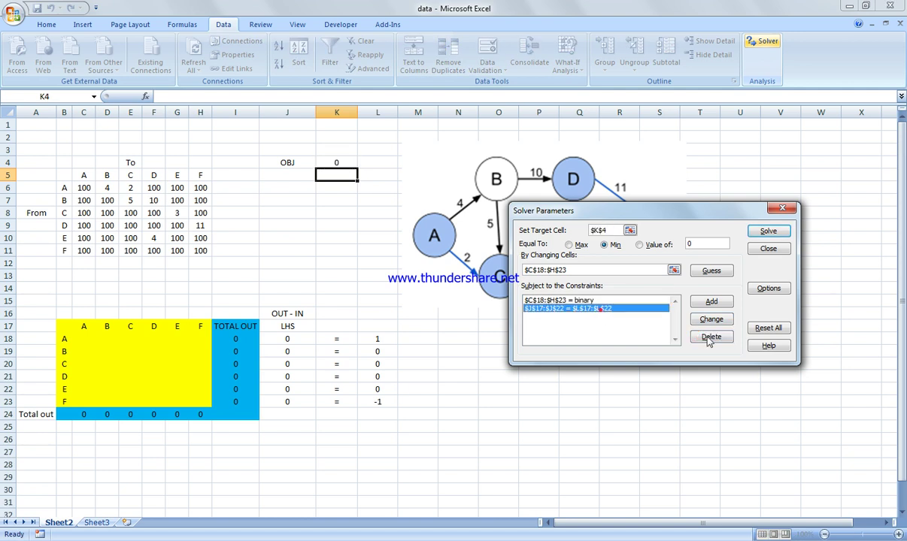
click(686, 335)
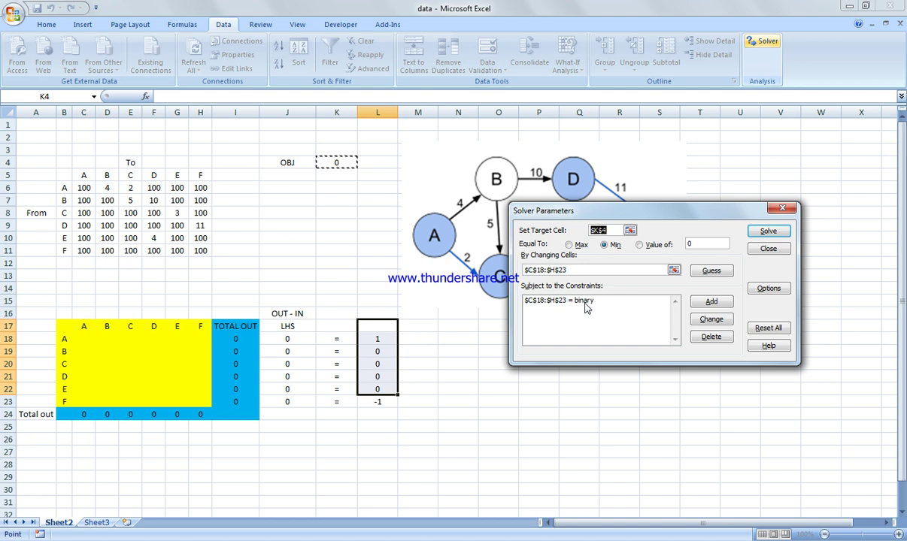
click(586, 302)
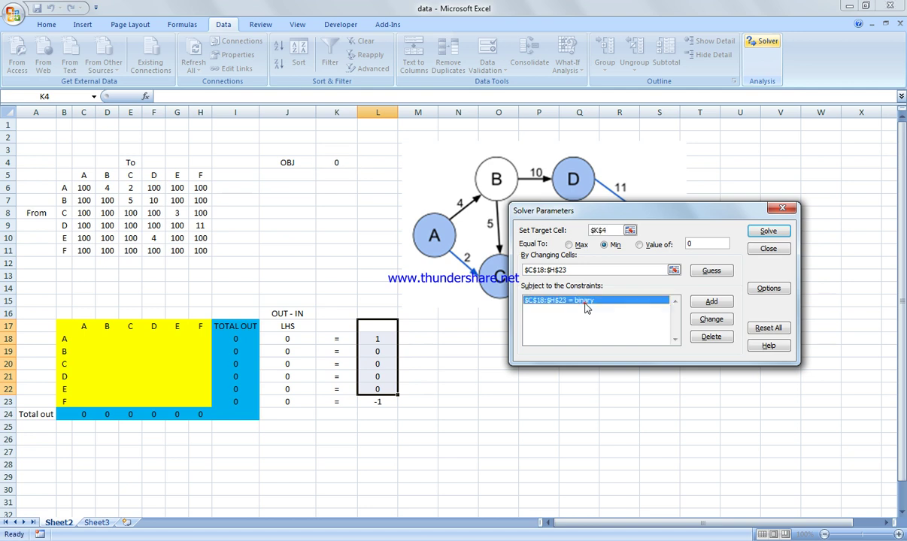
Step: Add a Solver constraint making the decision grid C18:H23 binary
click(710, 303)
drag(83, 339, 198, 401)
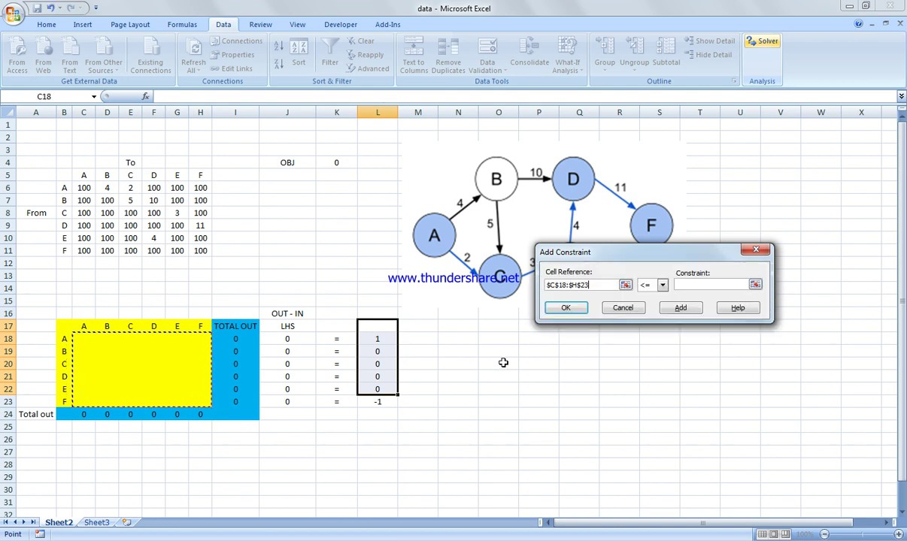
click(661, 285)
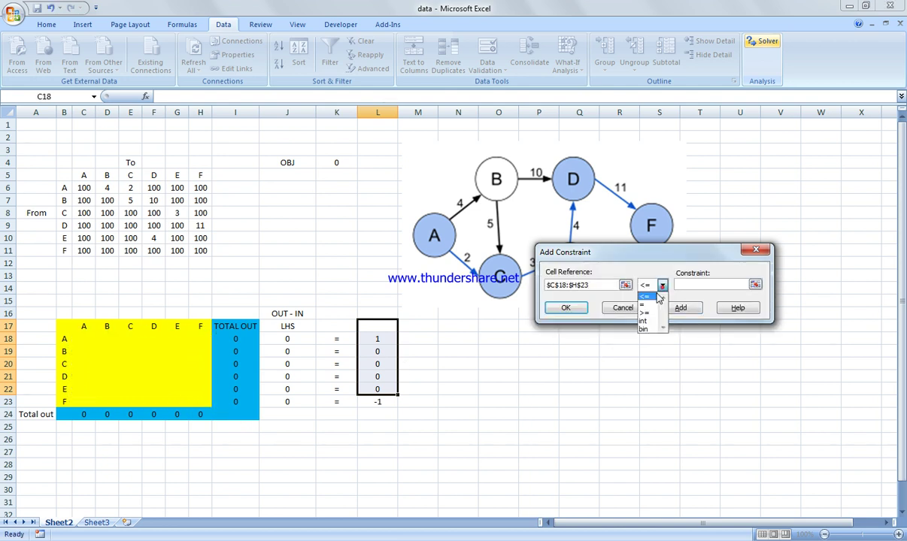
click(643, 329)
click(565, 307)
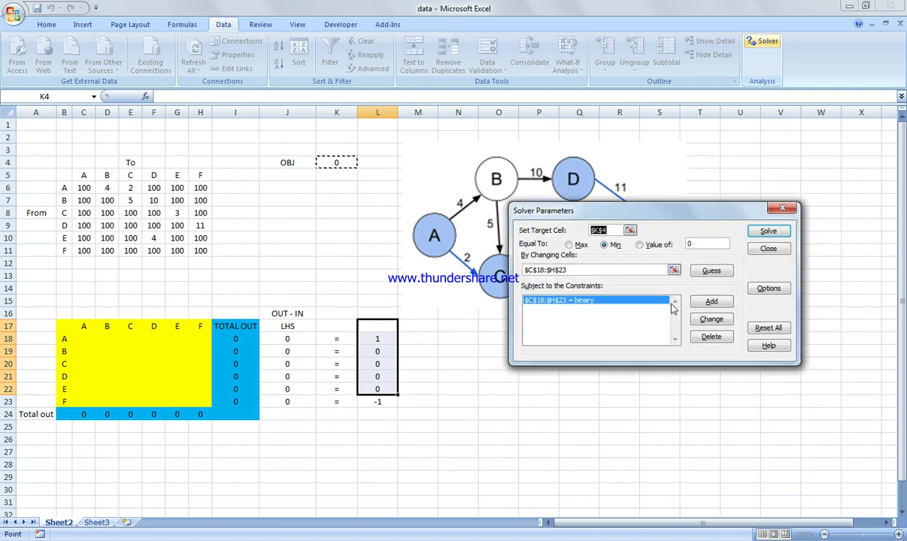
Step: Constrain J18:J23 to equal L18:L23, then solve and keep the path A–C–E–D–F (total 20)
click(703, 303)
drag(298, 344, 290, 399)
click(662, 285)
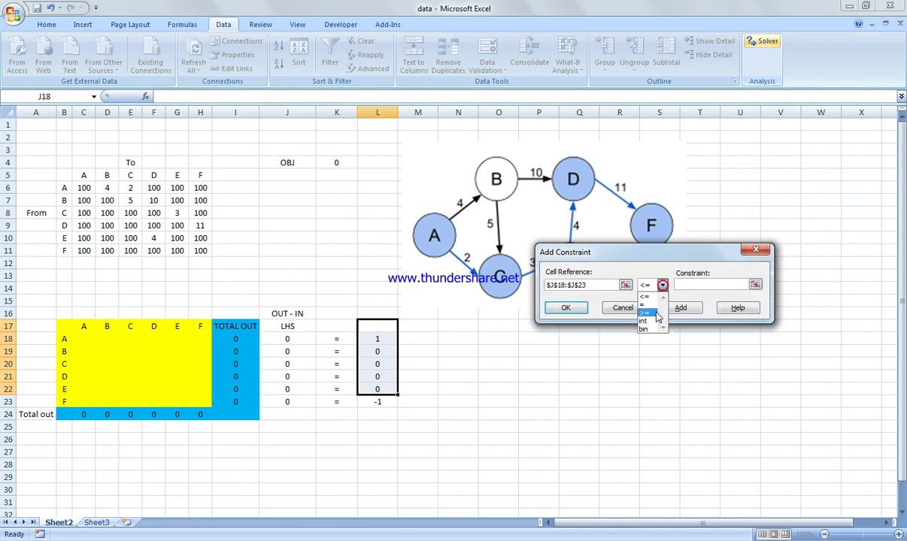
click(644, 305)
drag(375, 340, 378, 401)
click(571, 361)
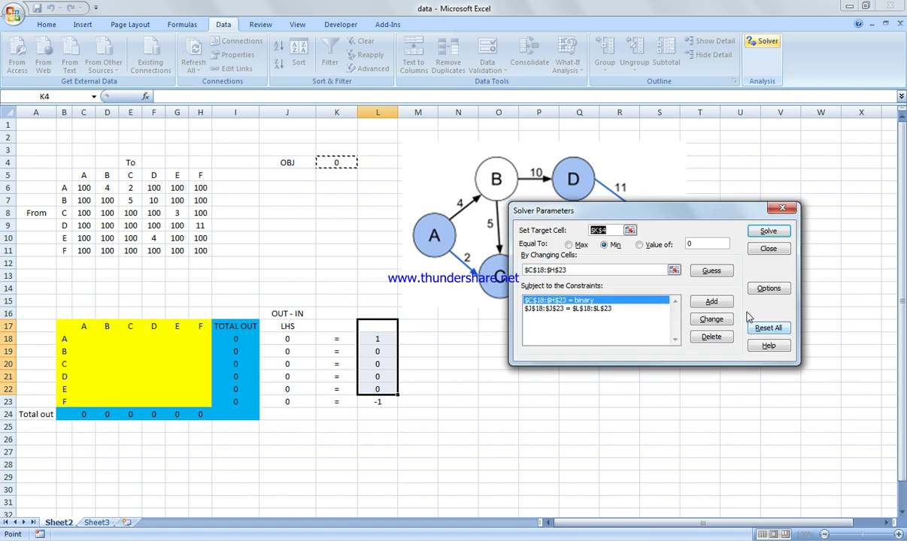
click(769, 232)
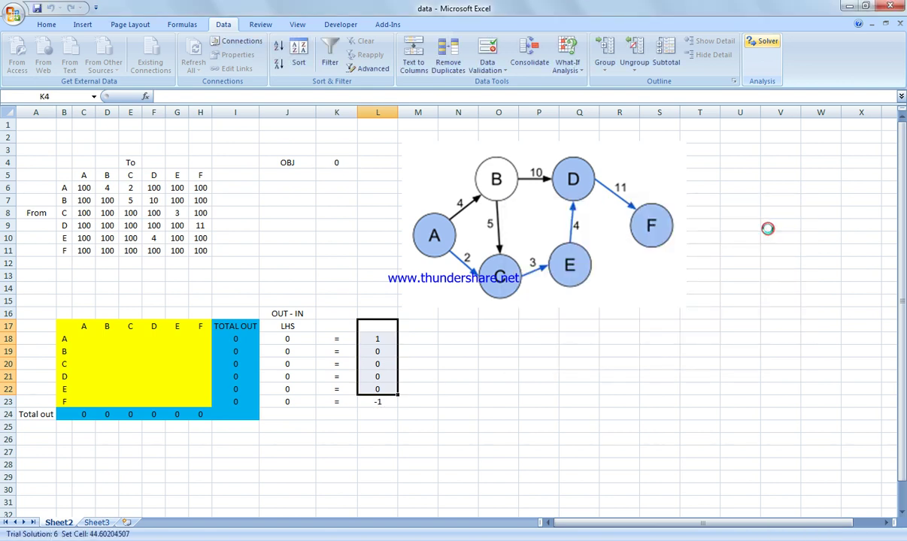
click(554, 325)
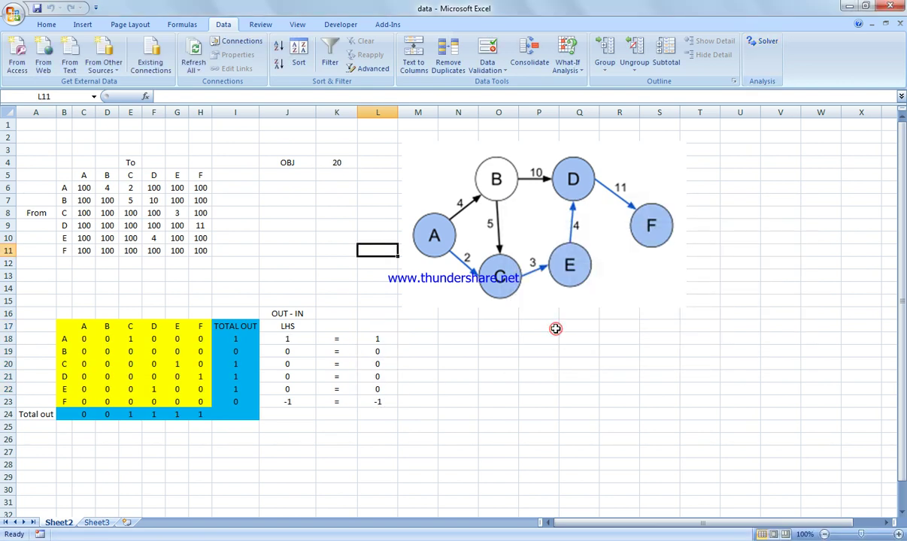